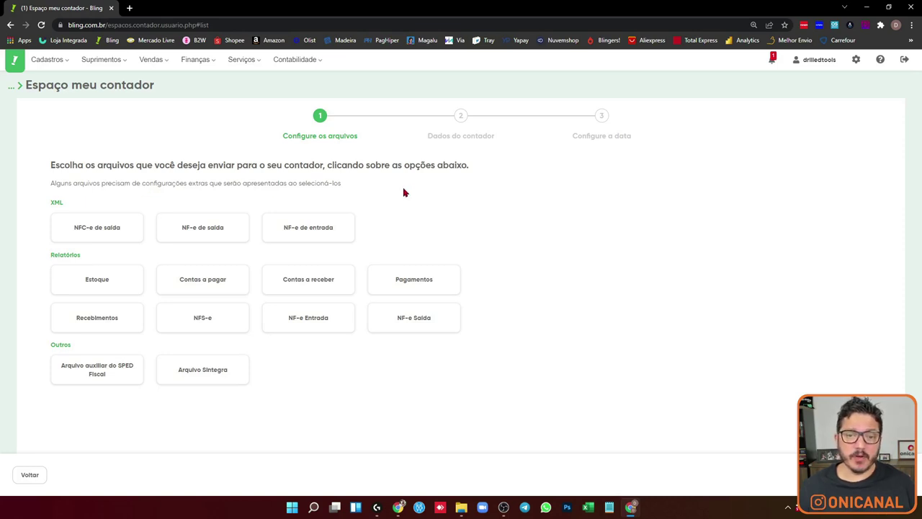
# Choose the XML files NF-e de saída and NF-e de entrada for the accountant, leaving NFC-e de saída unselected.
pyautogui.click(83, 229)
pyautogui.click(207, 232)
pyautogui.click(294, 231)
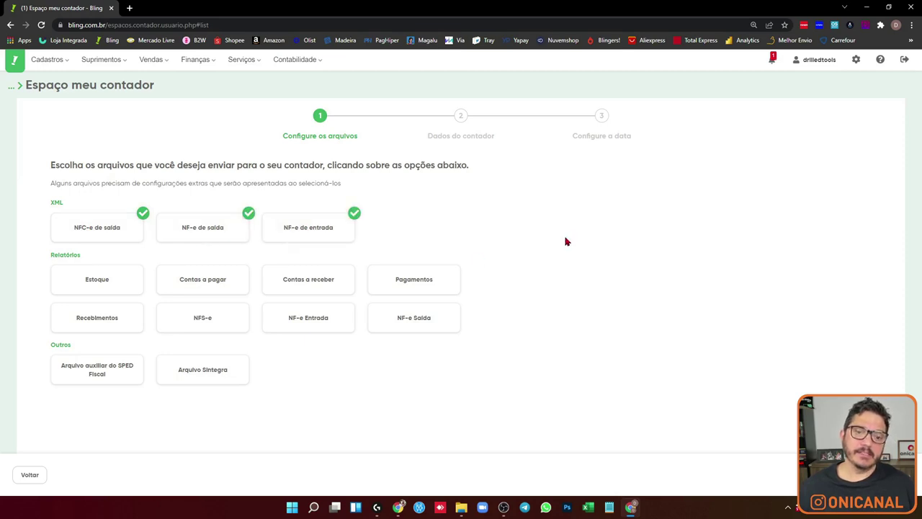
pyautogui.click(81, 232)
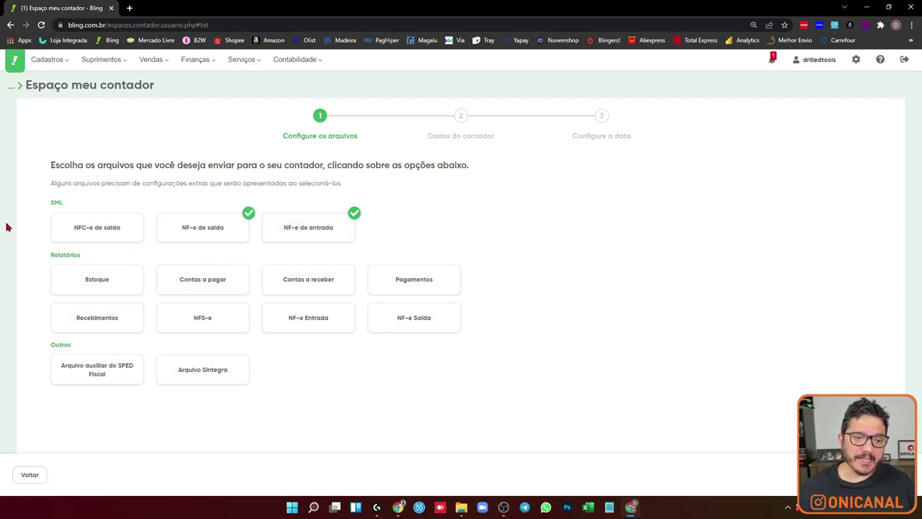
# Add the NFS-e, NF-e Entrada and NF-e Saída reports to the files for the accountant.
pyautogui.click(201, 318)
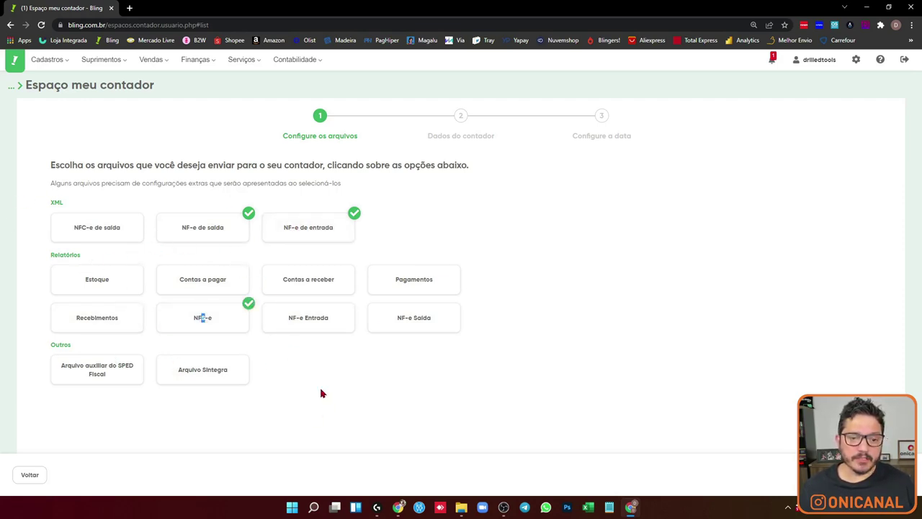
pyautogui.click(306, 321)
pyautogui.click(395, 321)
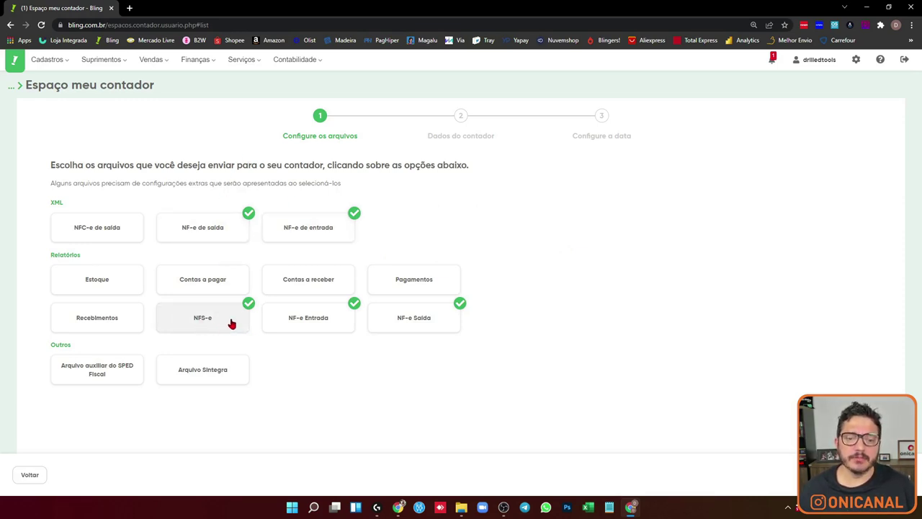
# Deselect the NF-e Entrada and NF-e Saída reports and continue to the accountant's data.
pyautogui.click(340, 327)
pyautogui.click(411, 321)
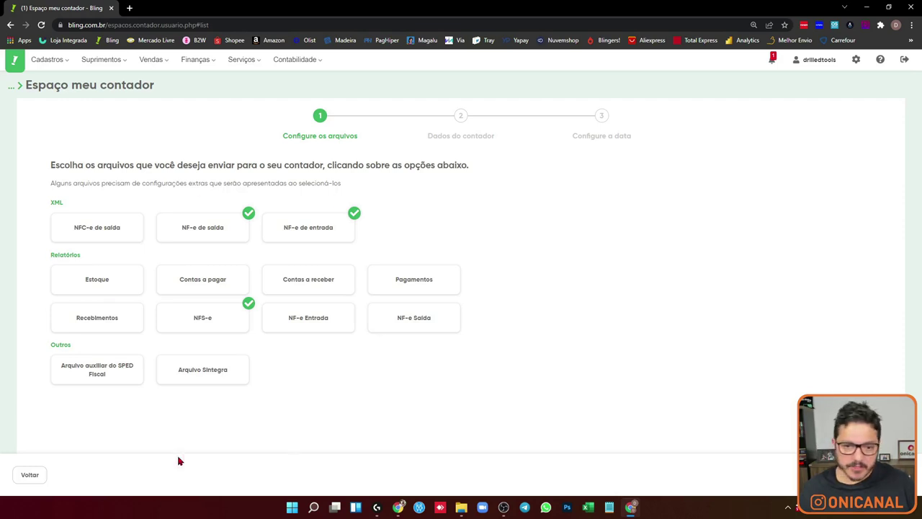
pyautogui.click(871, 474)
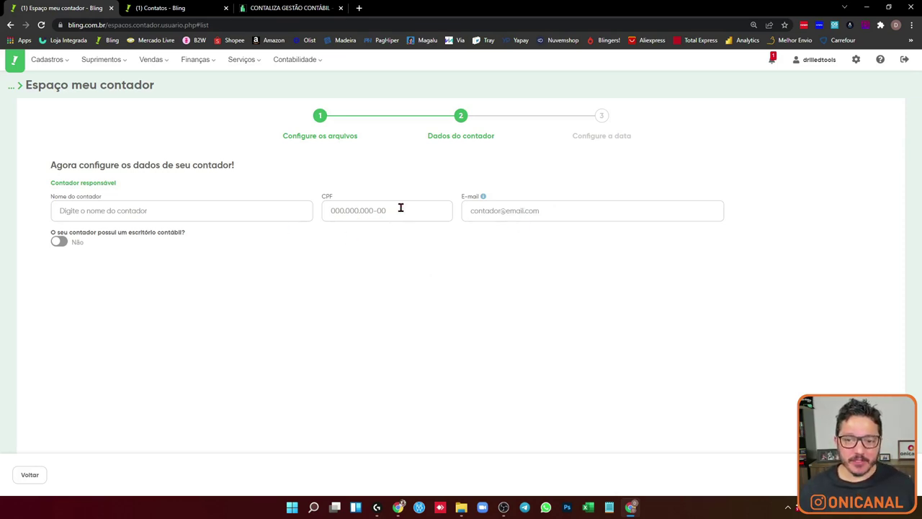
# Indicate that the accountant has an accounting office, fill in the office's name, CNPJ and e-mail, and submit the form.
pyautogui.click(59, 242)
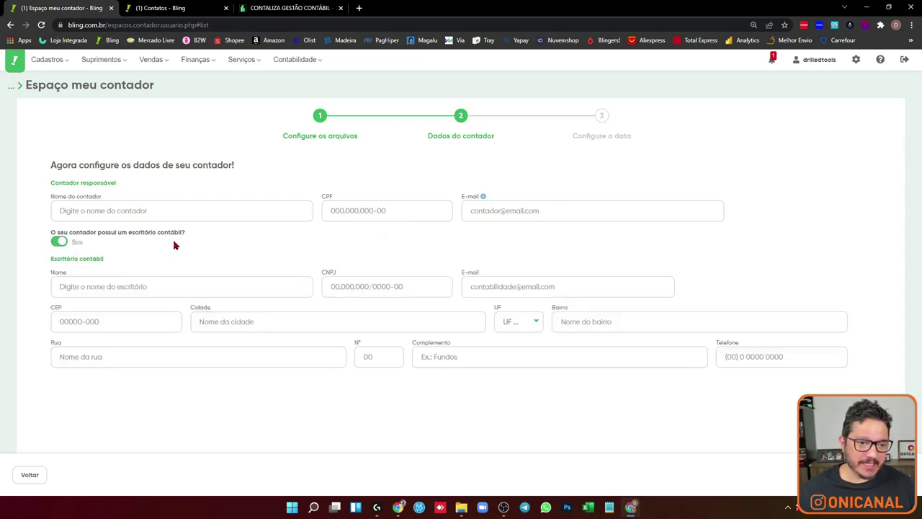
pyautogui.click(364, 284)
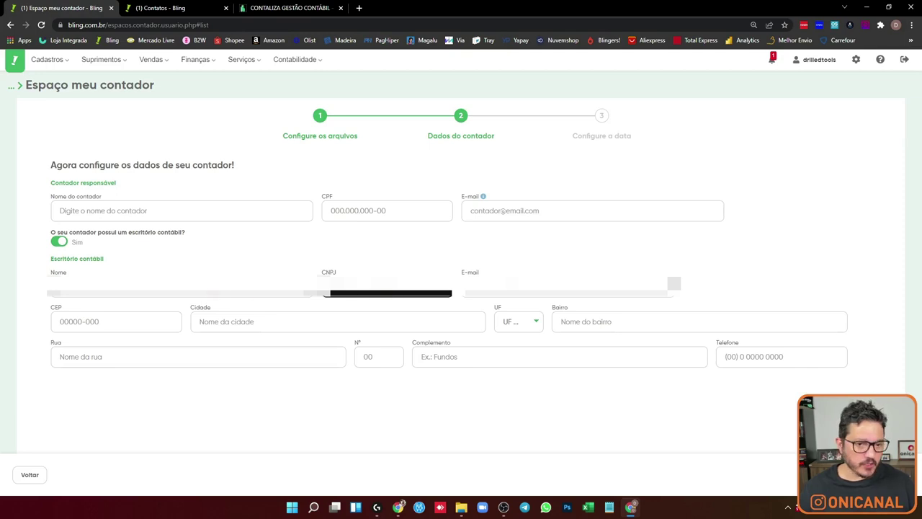
pyautogui.click(180, 284)
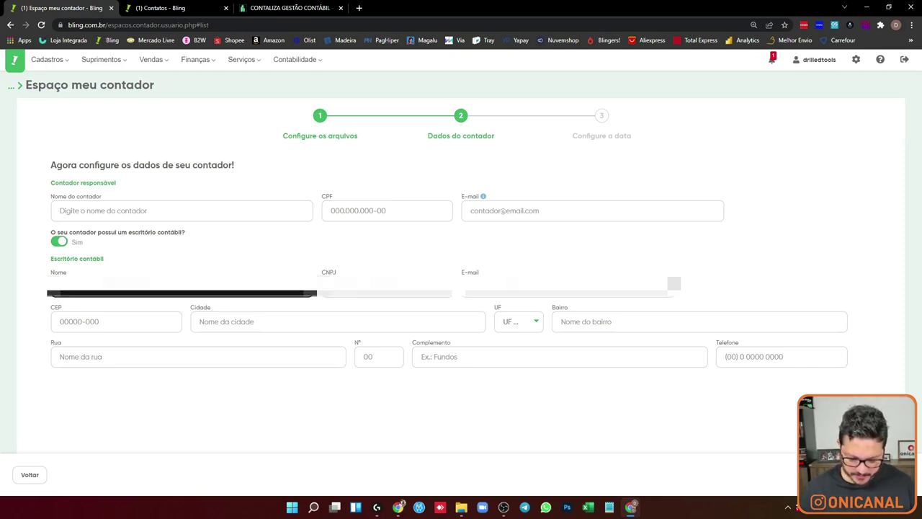
pyautogui.click(566, 285)
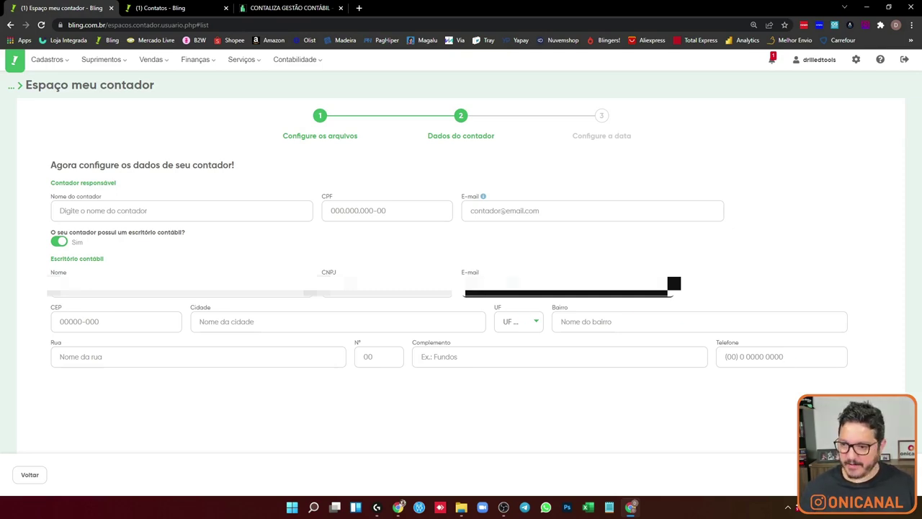
pyautogui.press('Return')
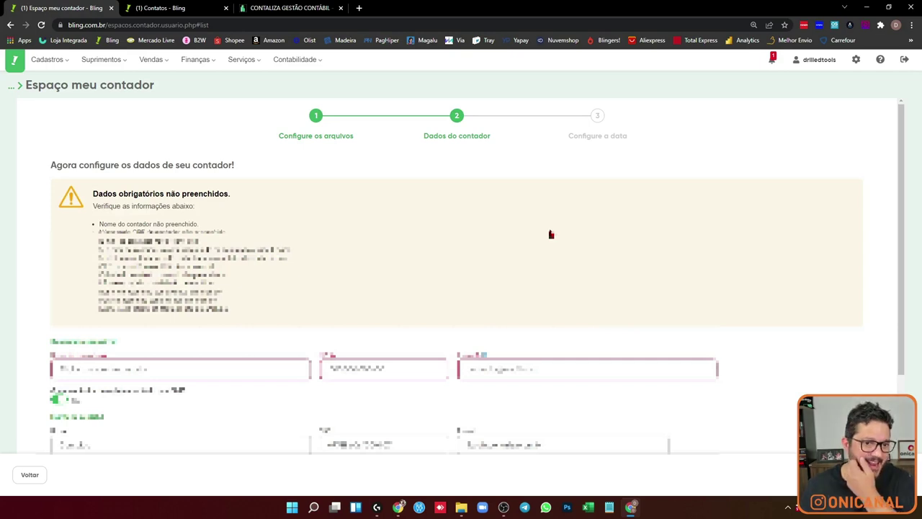
# Fill in the missing required accountant and office details and proceed to the sending date settings.
pyautogui.scroll(-2, 550, 234)
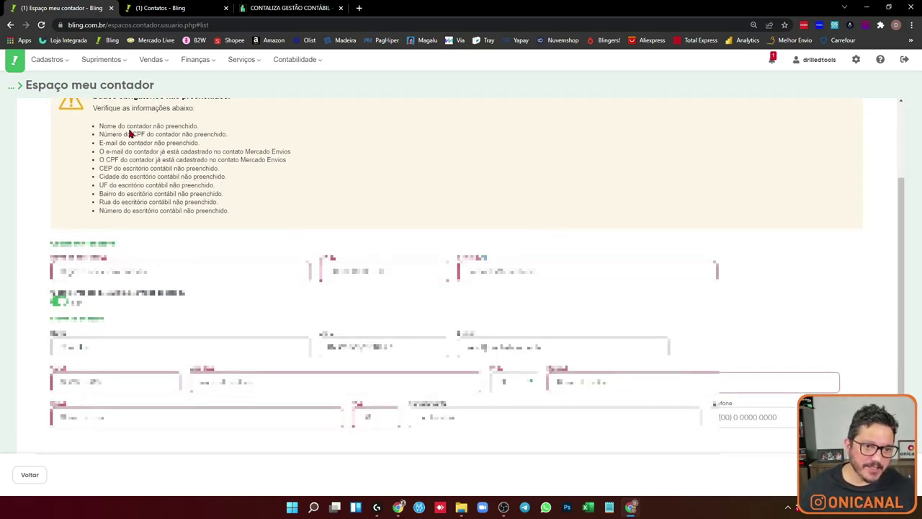
pyautogui.moveTo(537, 347); pyautogui.dragTo(295, 321)
pyautogui.hotkey('ctrl', 'v')
pyautogui.click(339, 298)
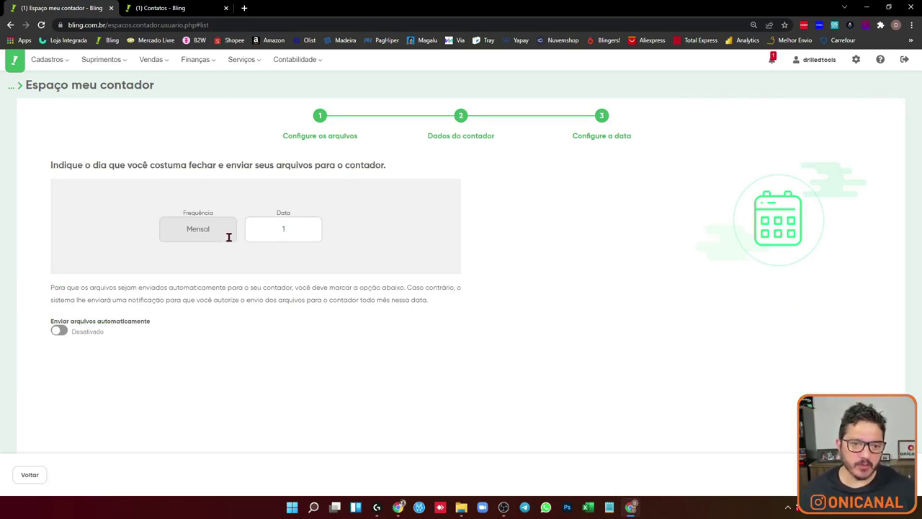
# Set the monthly sending date to day 3, enable automatic file sending, and finish creating the accountant space.
pyautogui.doubleClick(272, 230)
pyautogui.write('3')
pyautogui.click(392, 317)
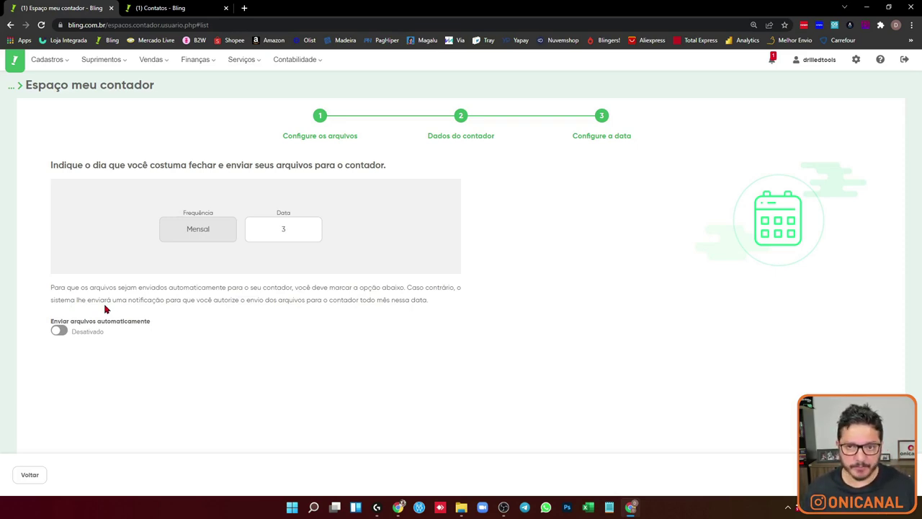
pyautogui.click(63, 329)
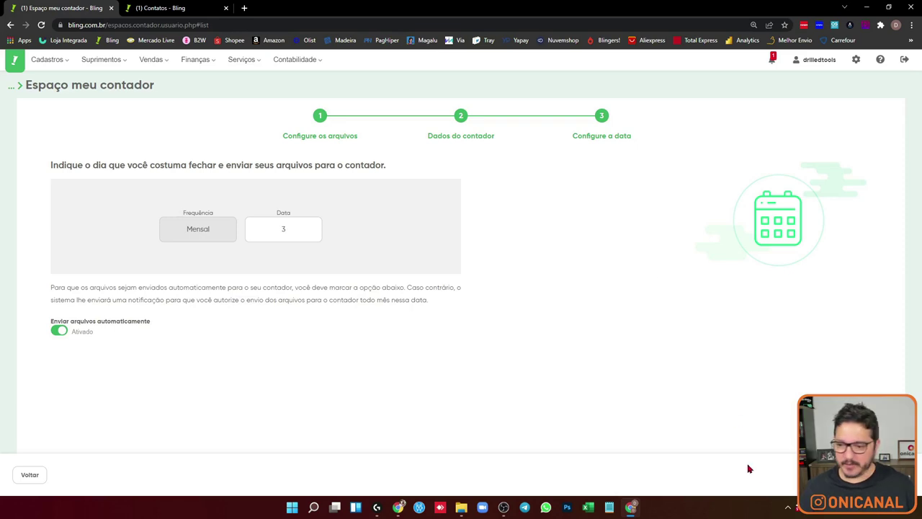
pyautogui.click(879, 474)
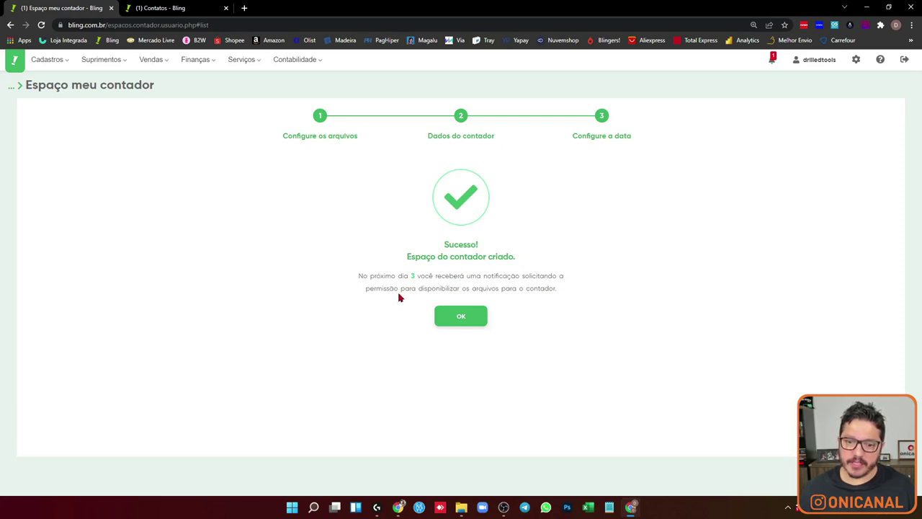
pyautogui.click(467, 316)
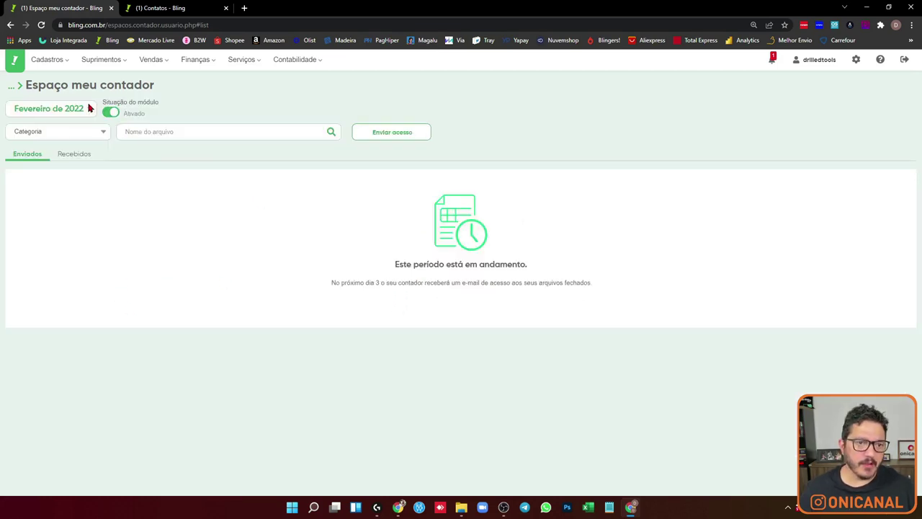
# Filter the sent files by the XML category and reset the filter to Categoria.
pyautogui.click(68, 148)
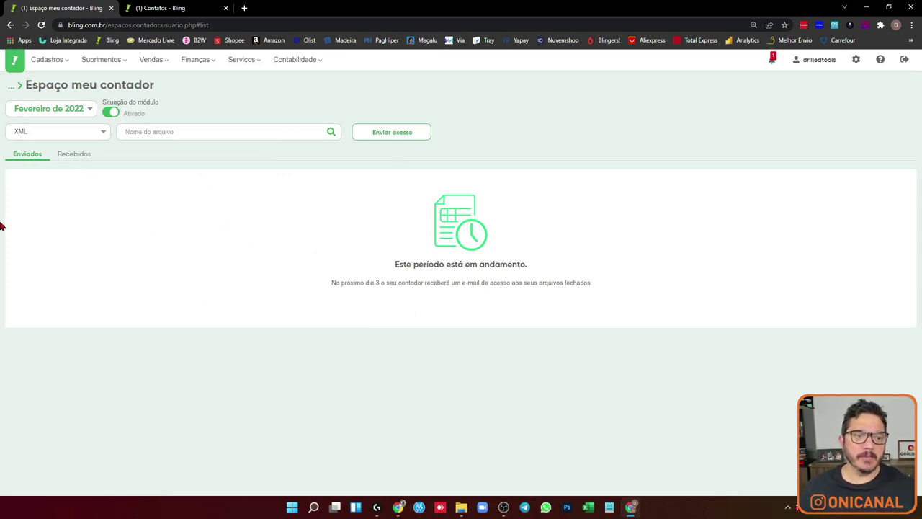
pyautogui.click(73, 137)
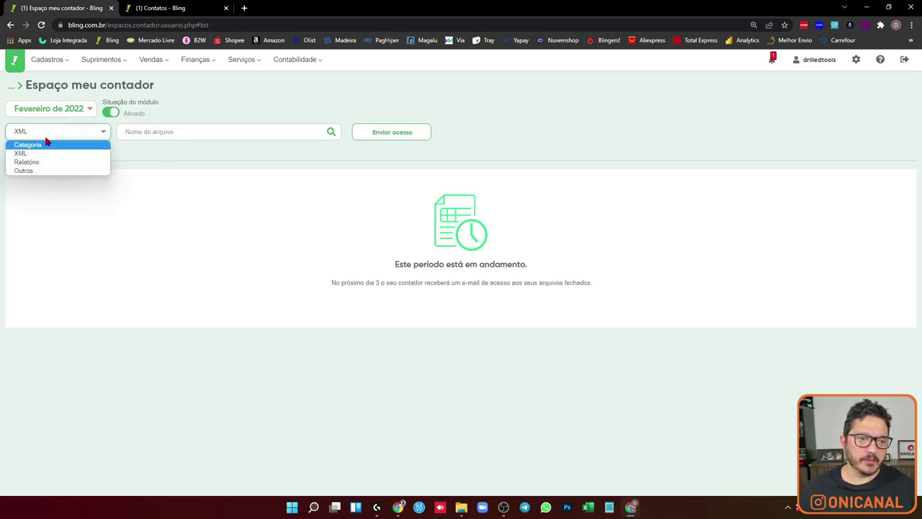
pyautogui.click(60, 145)
# Review the list of files selected for the accountant under Enviar acesso and go back without continuing.
pyautogui.click(367, 131)
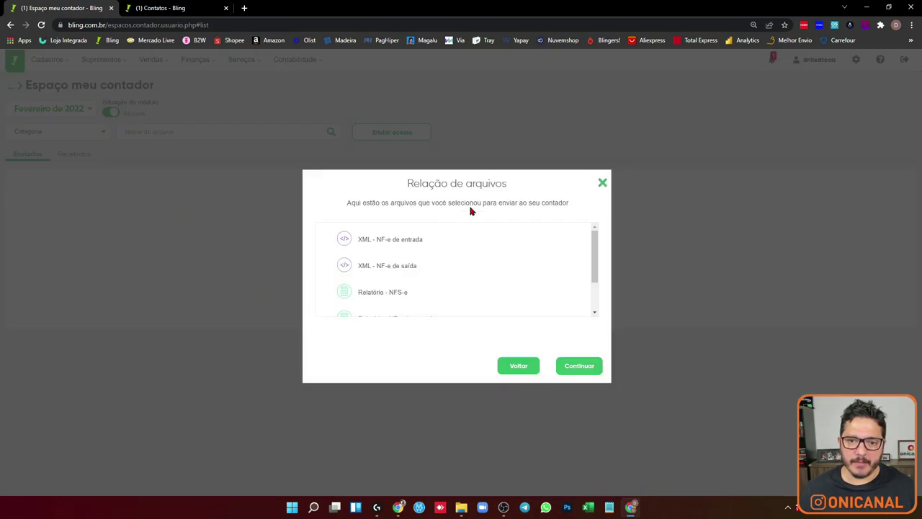
pyautogui.scroll(-2, 439, 237)
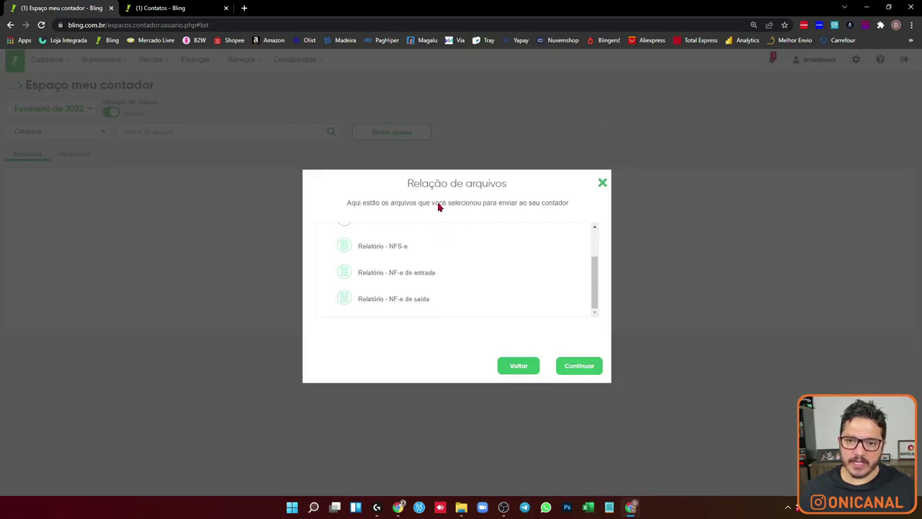
pyautogui.scroll(2, 389, 288)
pyautogui.scroll(-2, 370, 295)
pyautogui.click(516, 361)
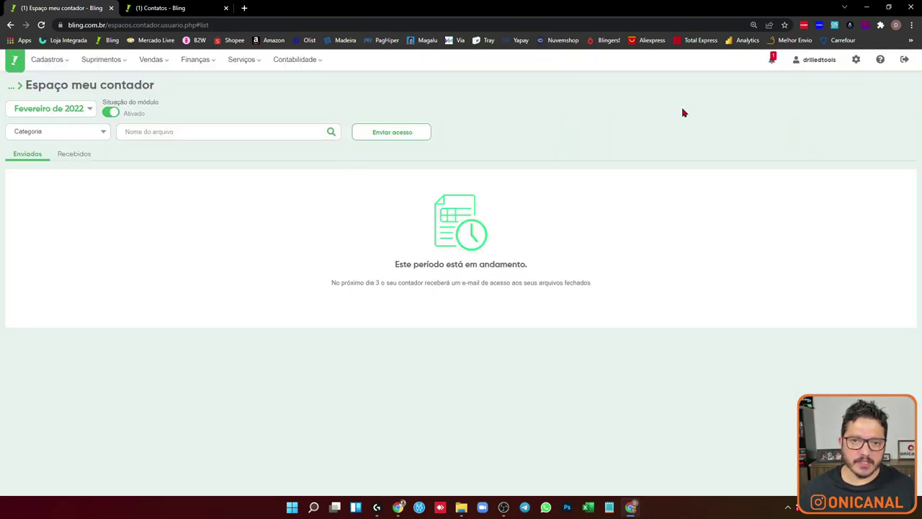